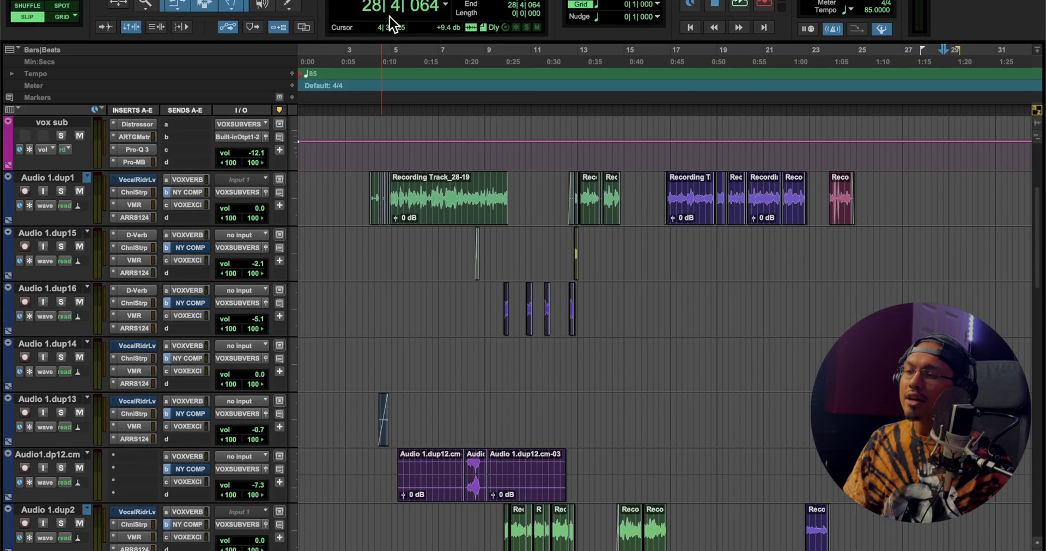
Step: Zoom in near bar 4 and raise the Pro-L 2 limiter gain on Master 1 to +7.77 dB
left_click(385, 60)
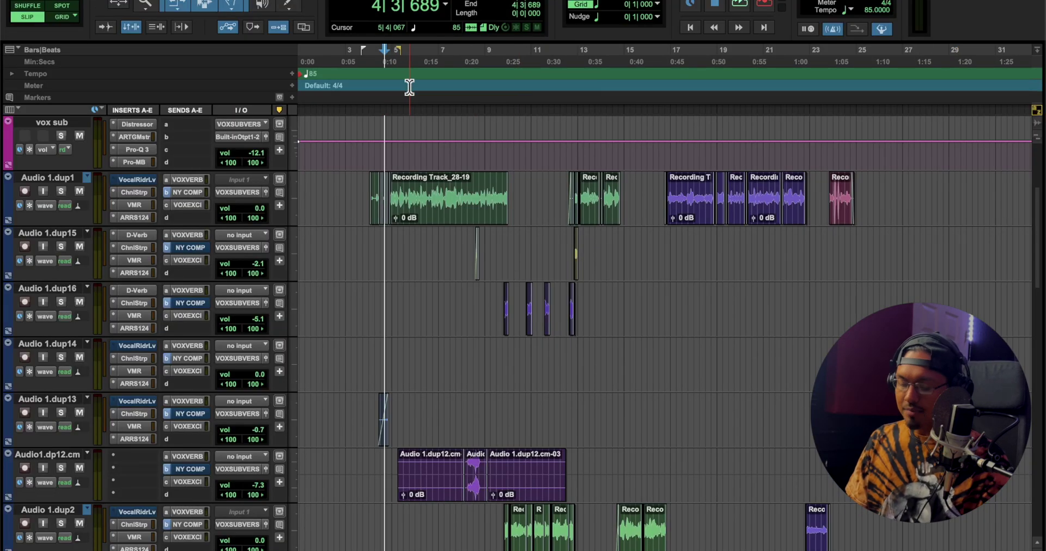
scroll(409, 87, "up", 6)
scroll(369, 93, "down", 2)
left_click(369, 93)
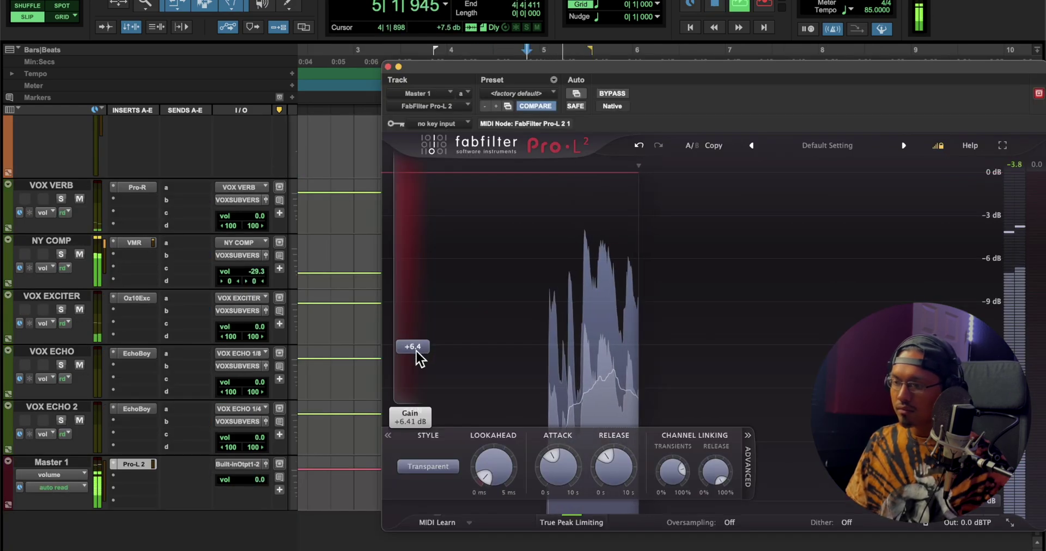
mouse_move(417, 351)
left_mouse_down()
mouse_move(413, 336)
mouse_move(411, 347)
left_mouse_up()
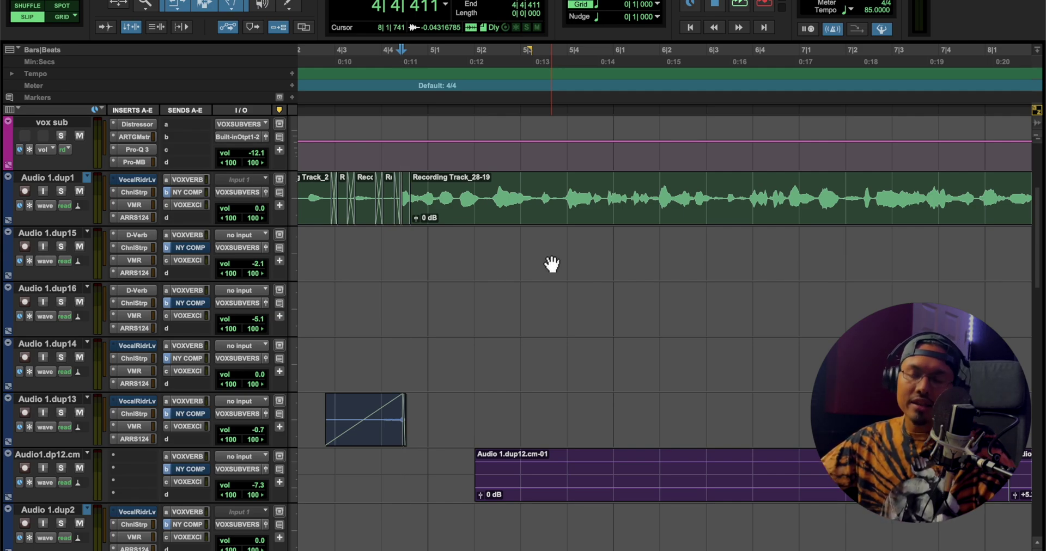
Step: Zoom in around bar 5 and play the vocal to locate the breath
scroll(551, 265, "right", 2)
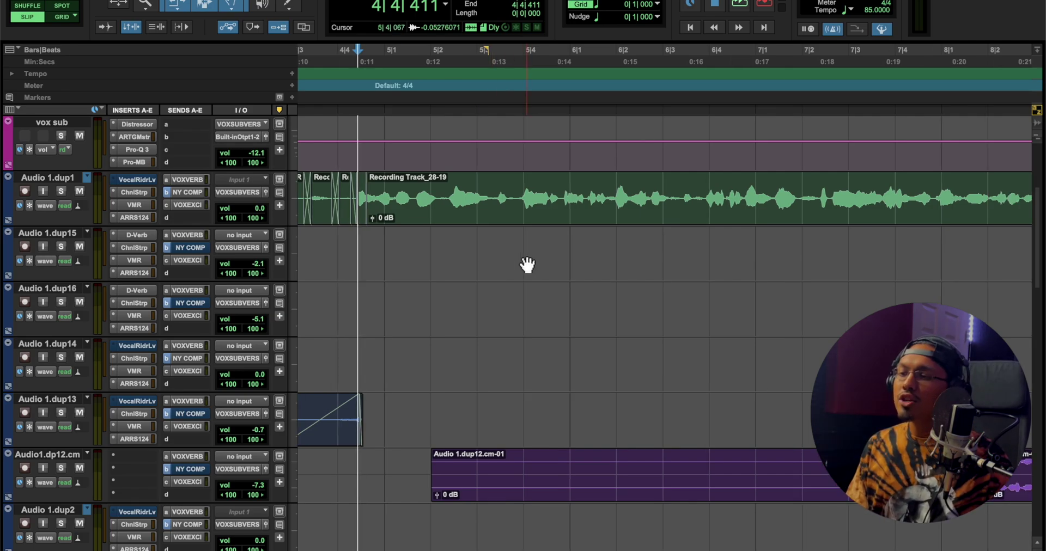
left_click(360, 79)
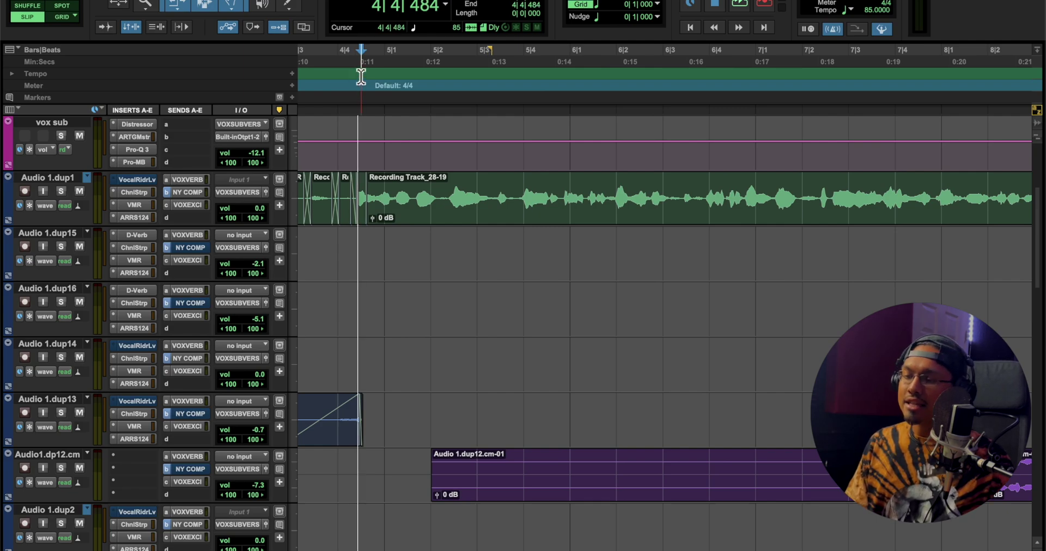
key("super+bracketright")
key("super+bracketright")
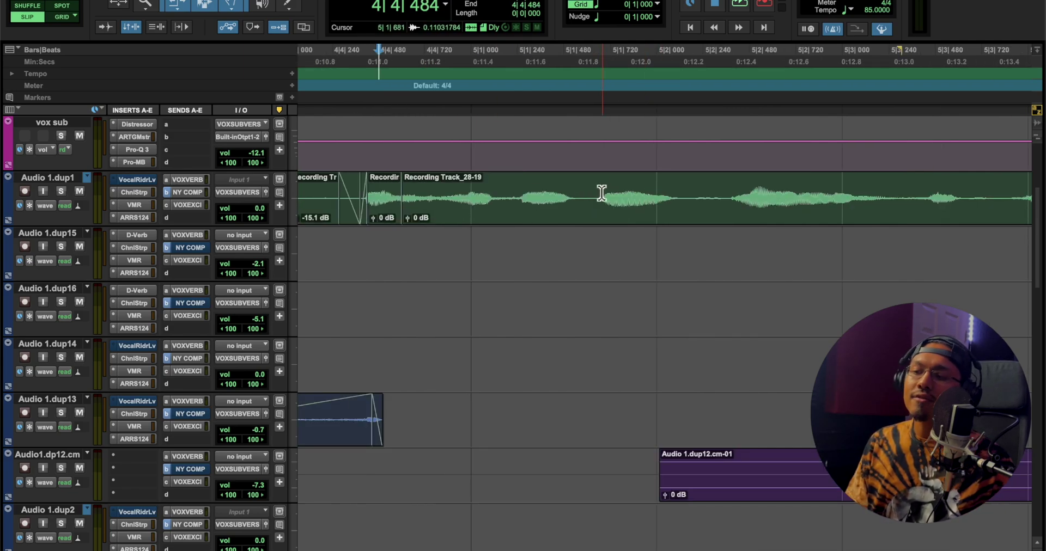
key("space")
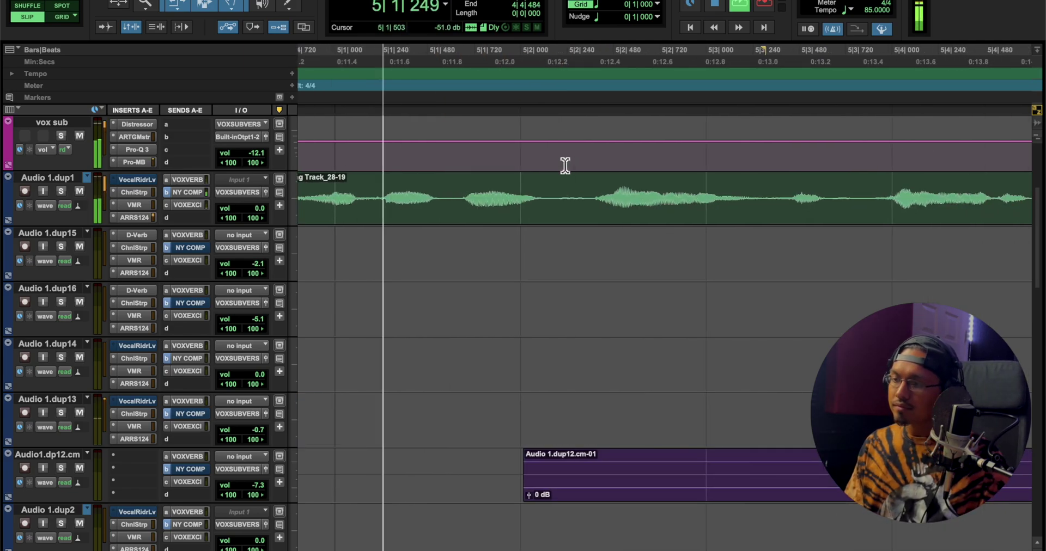
key("space")
Step: Separate the breath after 5|2 into its own clip and lower its clip gain to -14.1 dB
left_click_drag(485, 184, 528, 186)
key("super+e")
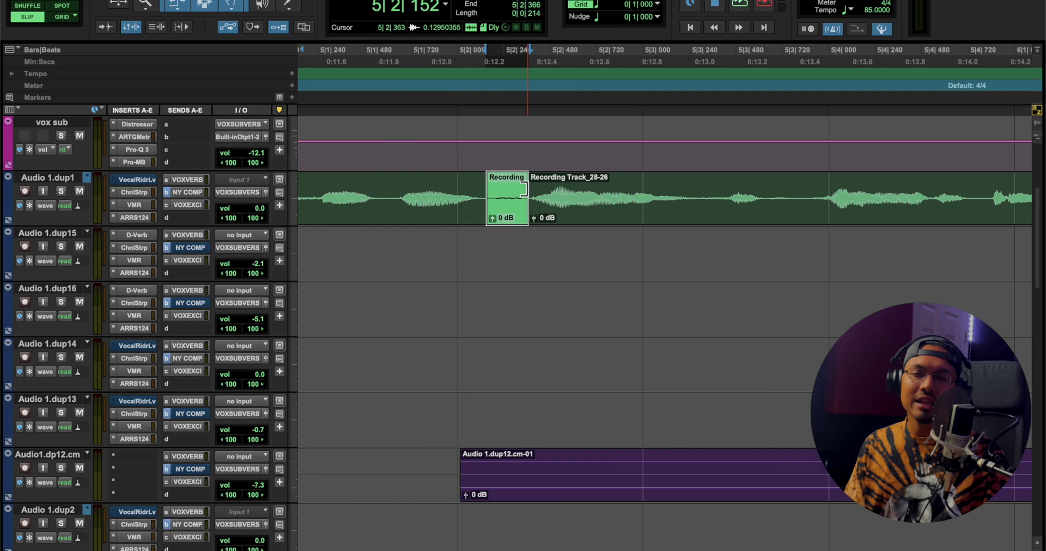
left_click_drag(492, 218, 492, 221)
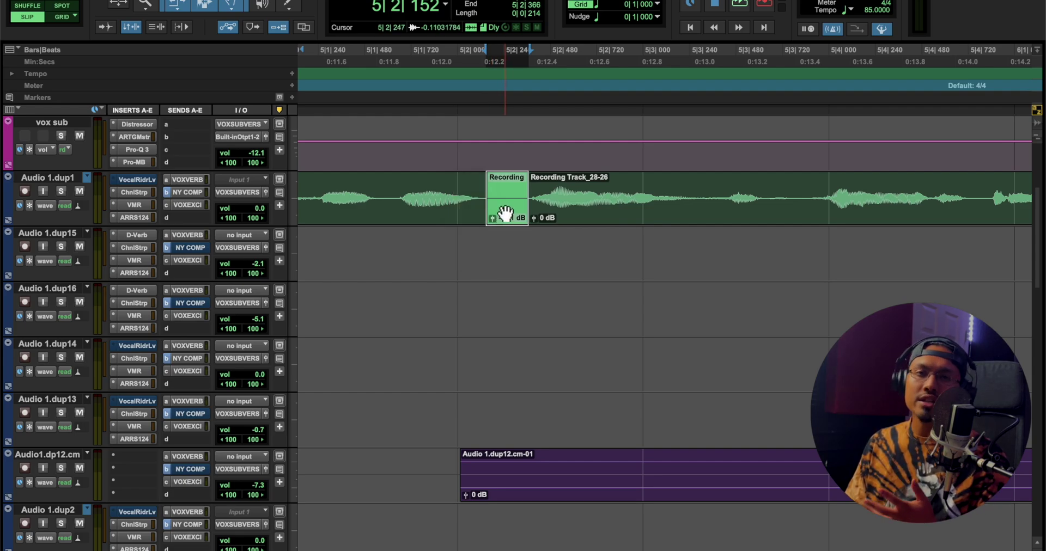
Step: Copy the breath clip's -14.1 dB clip gain and crossfade its start into the vocal
right_click(513, 215)
mouse_move(565, 366)
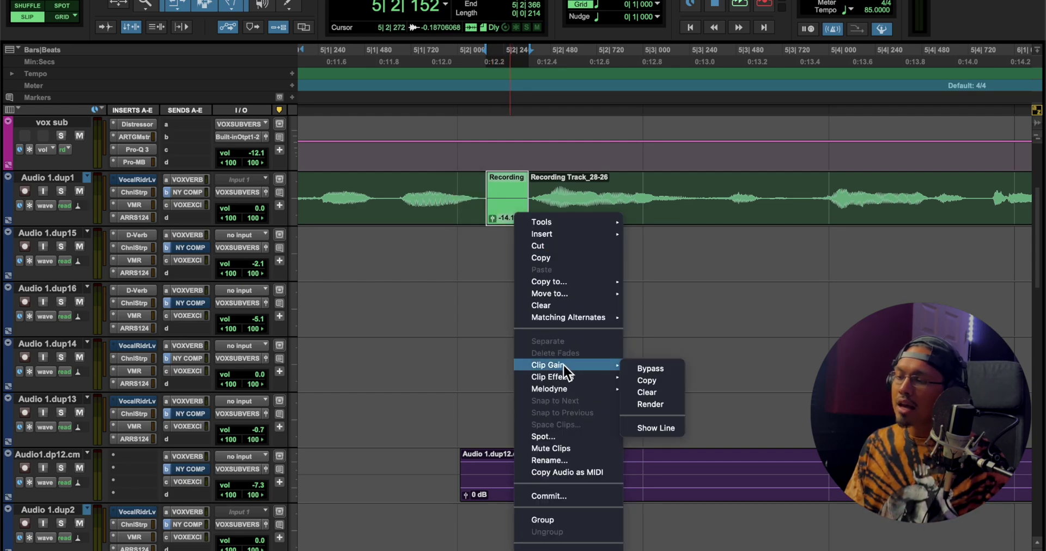
left_click(421, 263)
right_click(508, 215)
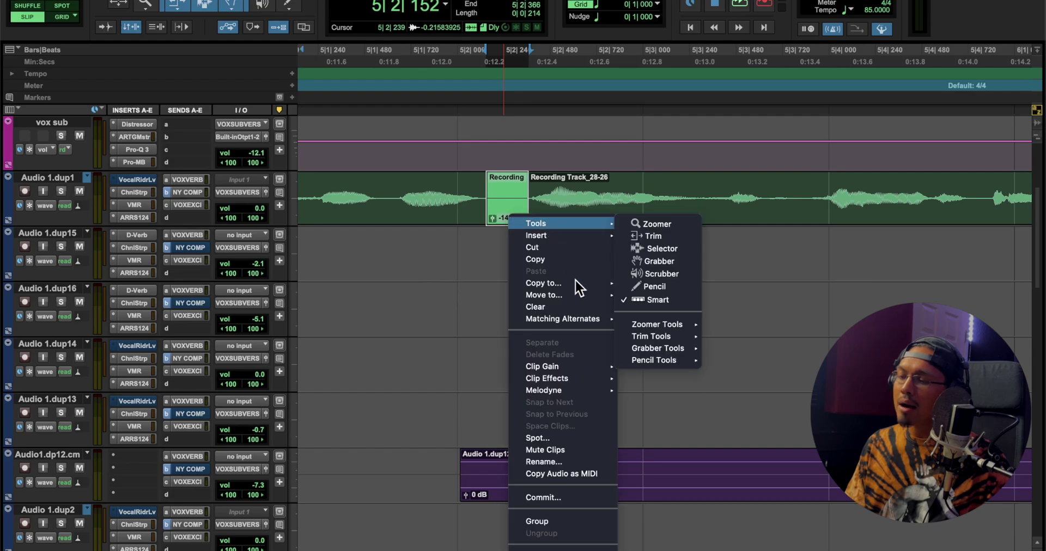
mouse_move(545, 363)
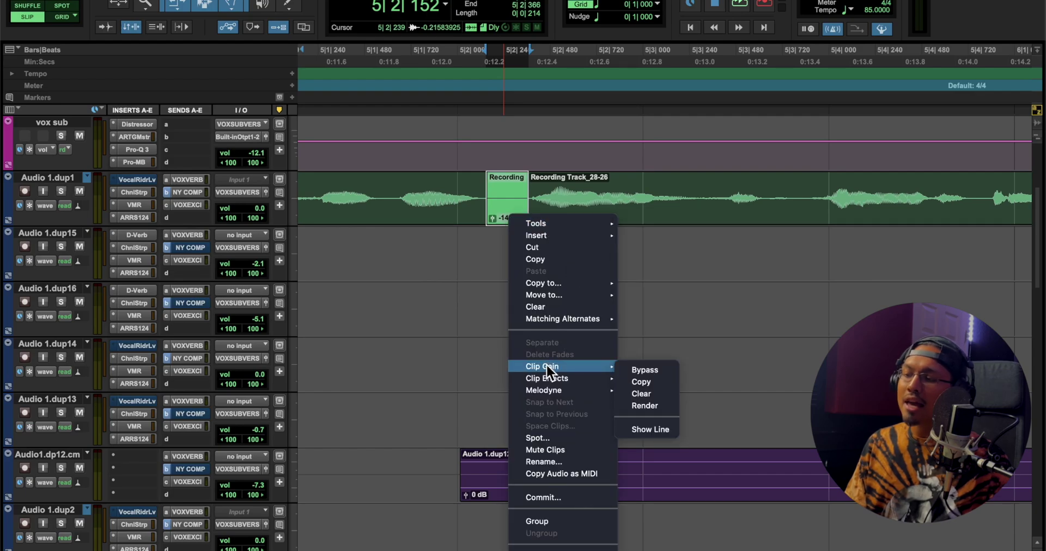
left_click(642, 382)
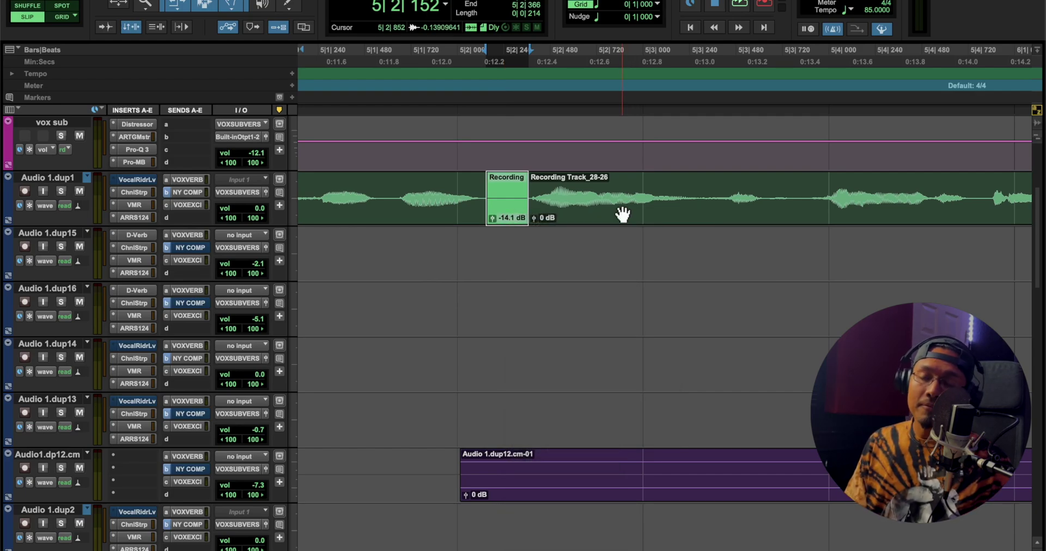
left_click_drag(483, 220, 524, 216)
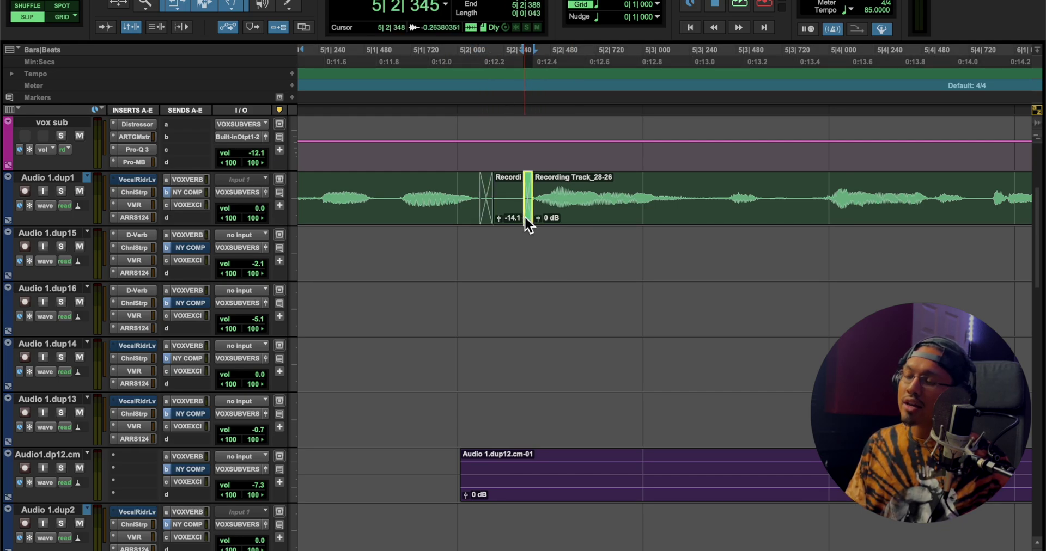
left_click(332, 54)
Step: Play back the vocal and return to bar 5 to audition the next breath
key("space")
key("r")
key("t")
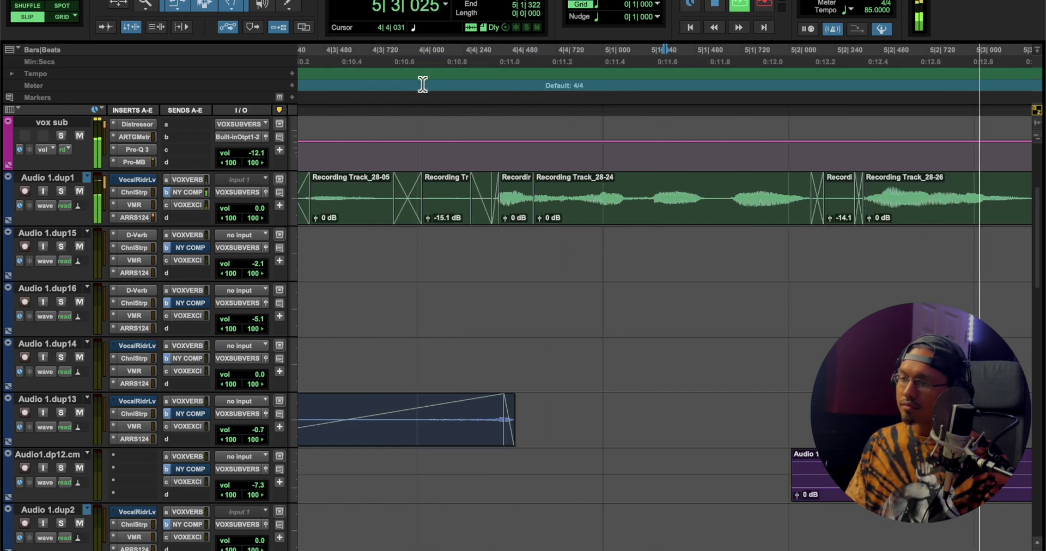
key("space")
scroll(481, 142, "up", 1)
scroll(473, 277, "left", 3)
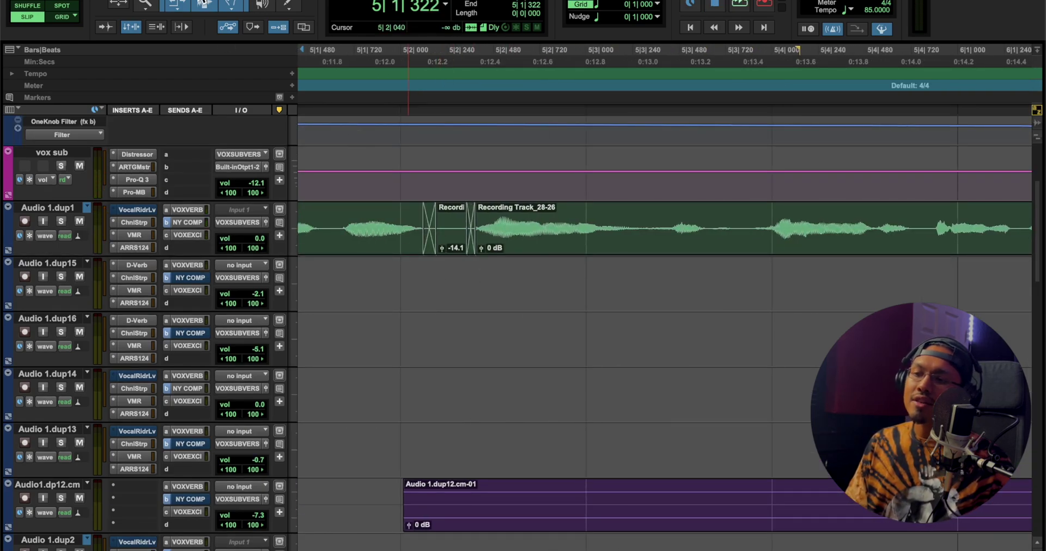
scroll(509, 158, "left", 1)
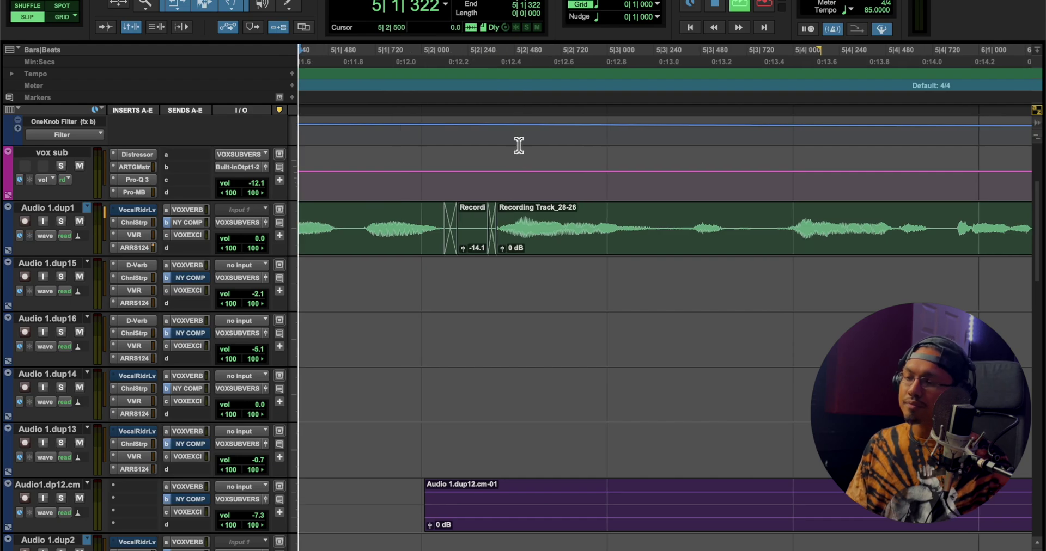
key("space")
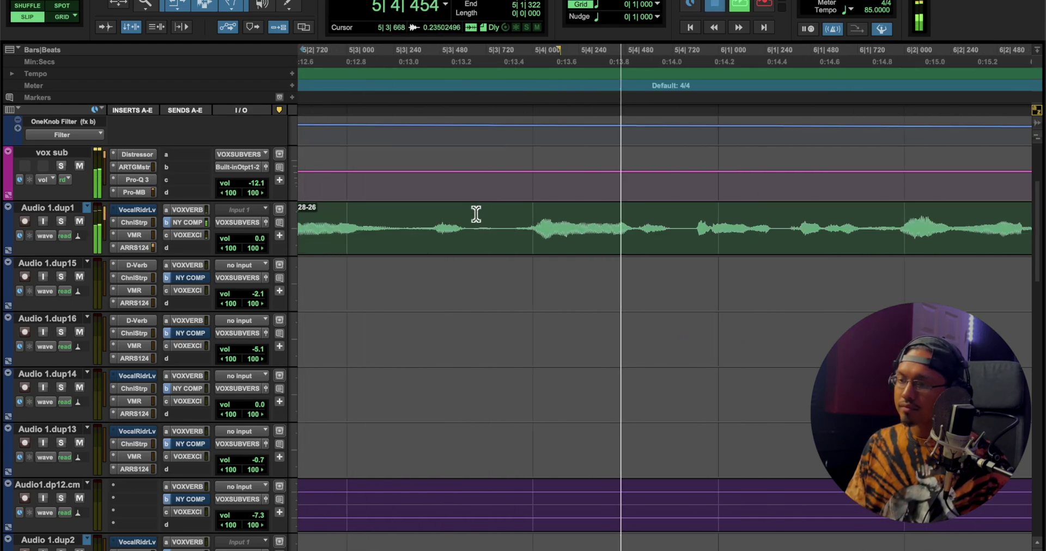
Step: Turn the breath around 5|3 into a quieter crossfaded clip and audition it
left_click_drag(470, 217, 507, 213)
key("b")
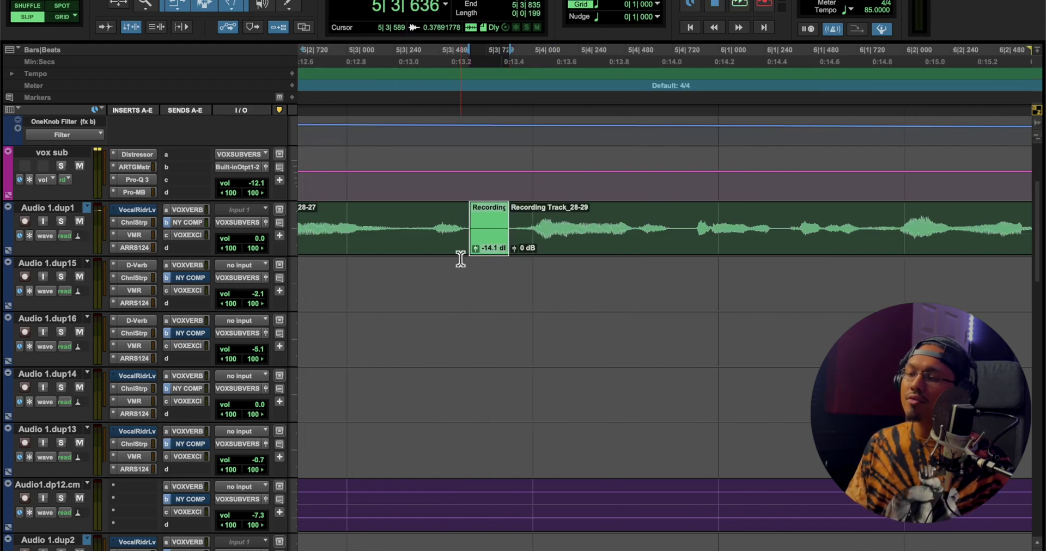
left_click_drag(465, 252, 516, 247)
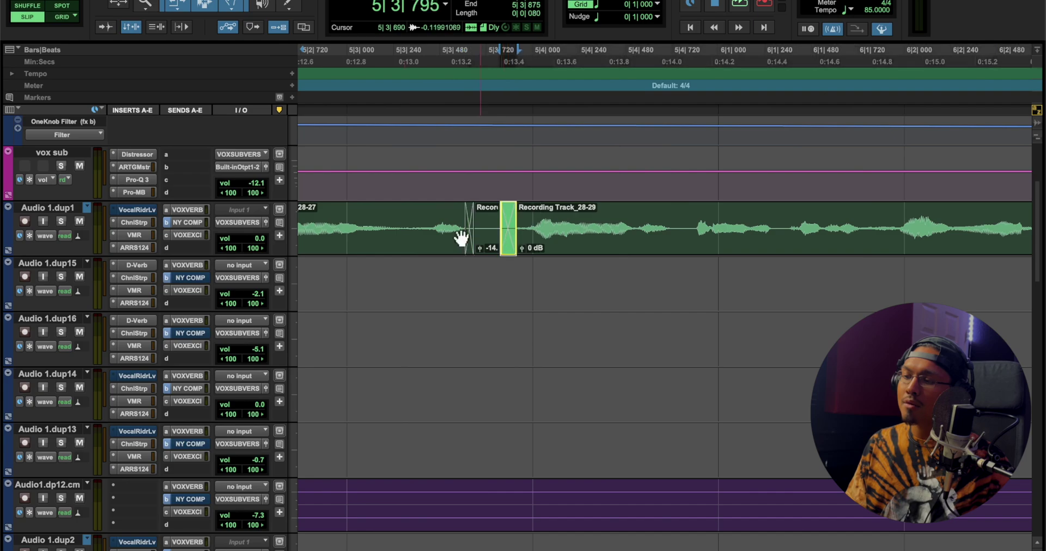
left_click(384, 62)
key("space")
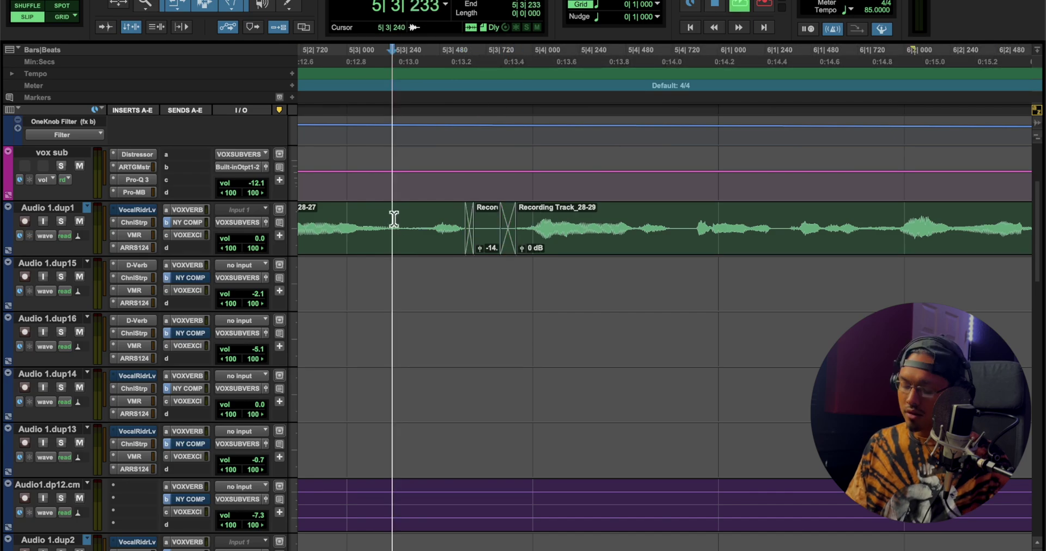
key("r")
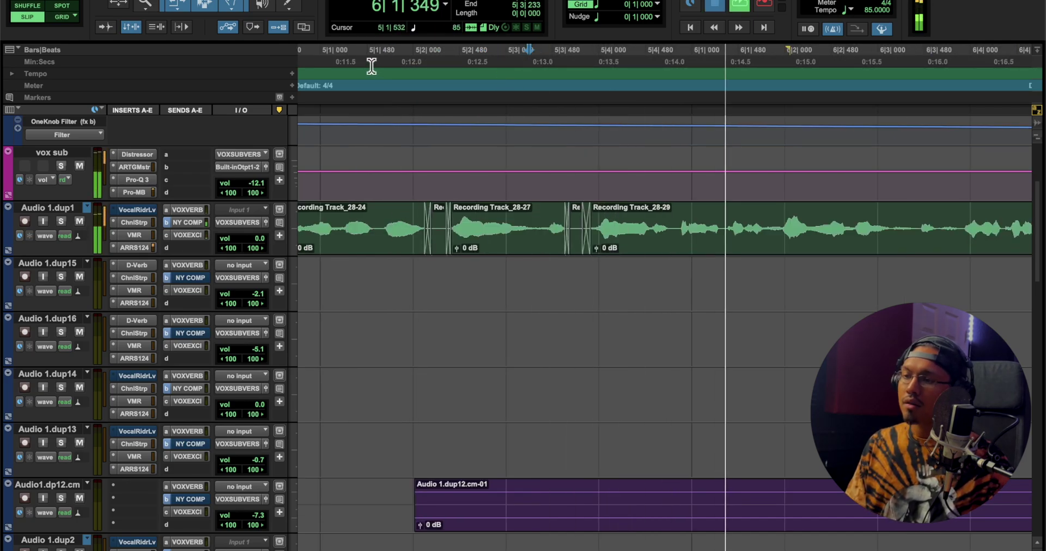
key("space")
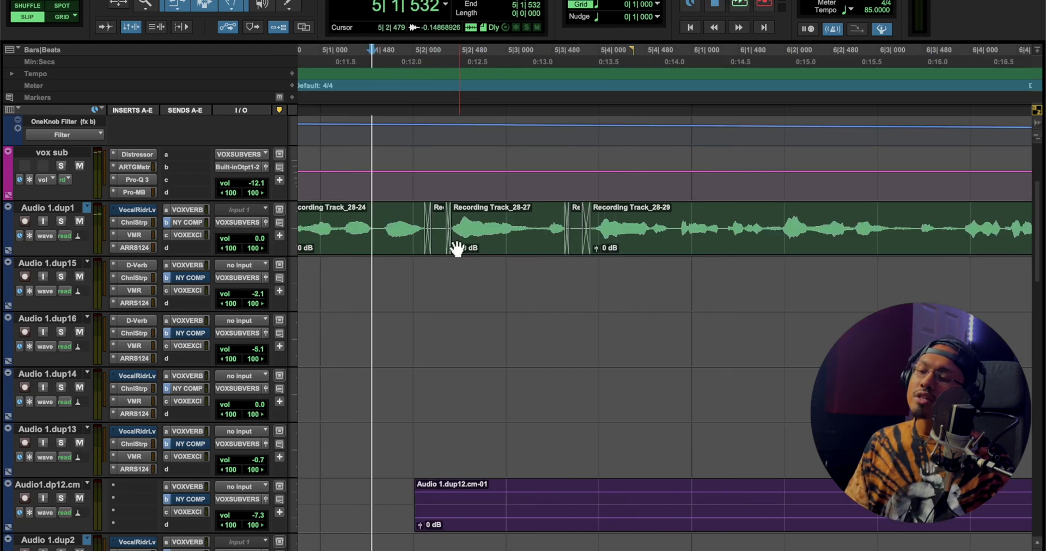
Step: Delete the small breath clip near 5|2, then undo to restore it
left_click(439, 252)
key("Delete")
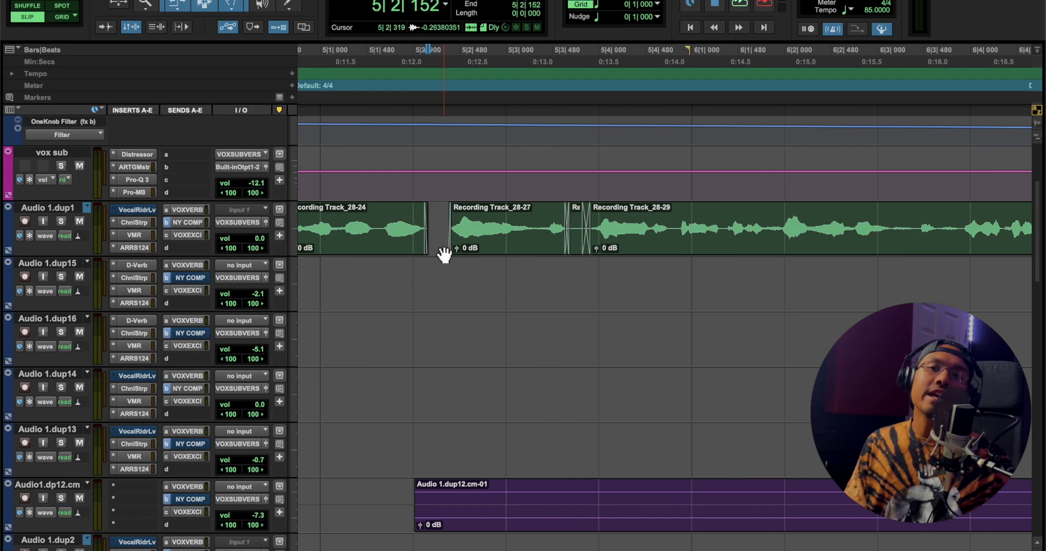
key("ctrl+z")
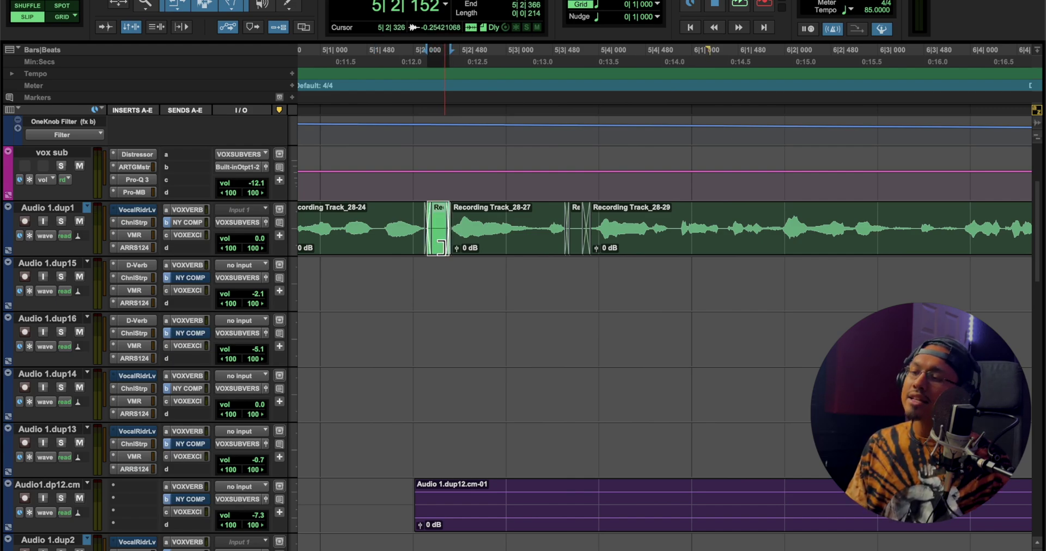
Step: Play Audio 1.dup1 from 5|2|058 to check the edited breaths
left_click(417, 212)
scroll(436, 218, "left", 2)
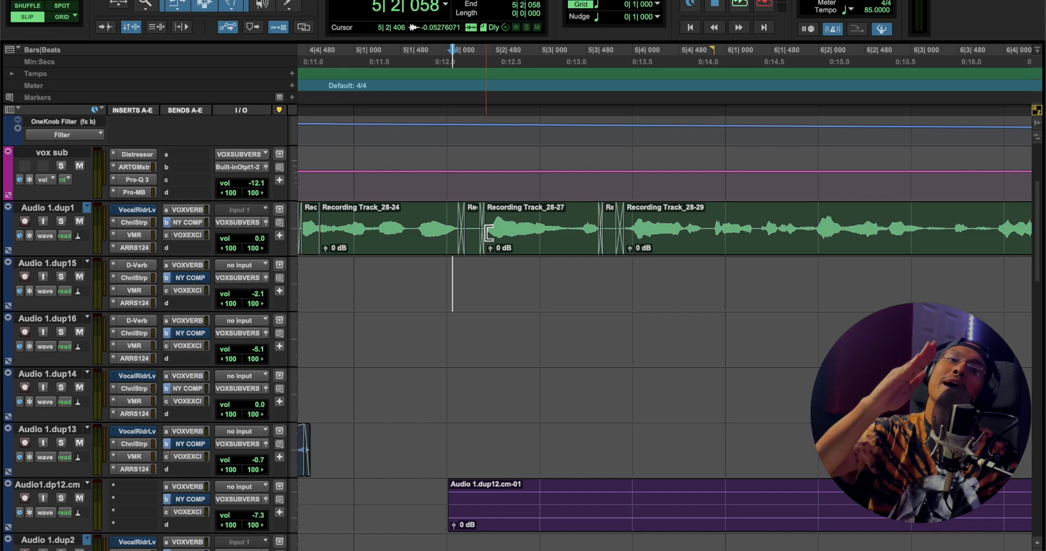
key("space")
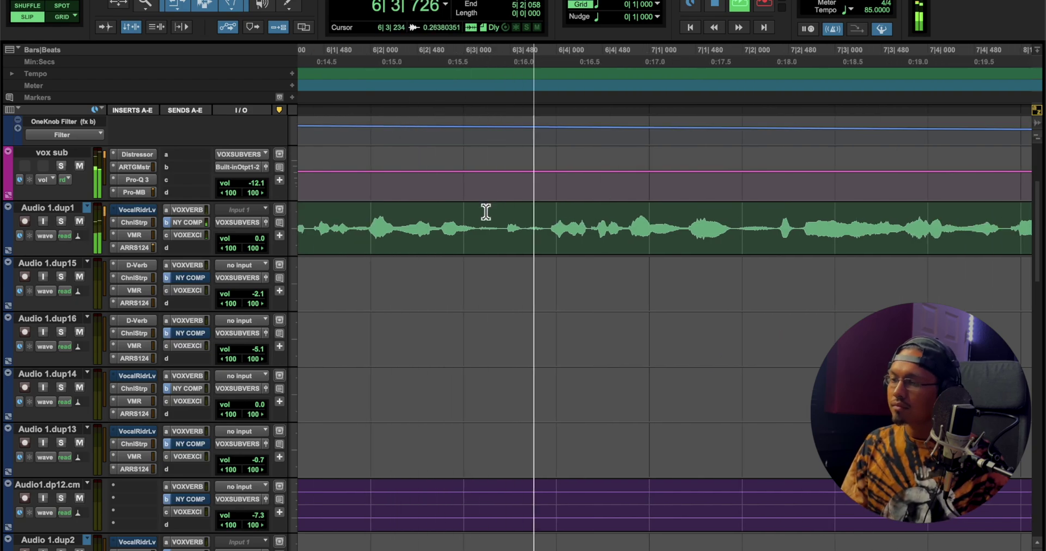
Step: Split the breath around 6|3 into its own crossfaded clip at -14.1 dB and audition it
key("space")
left_click_drag(475, 212, 501, 208)
key("super+e")
left_click_drag(478, 249, 503, 251)
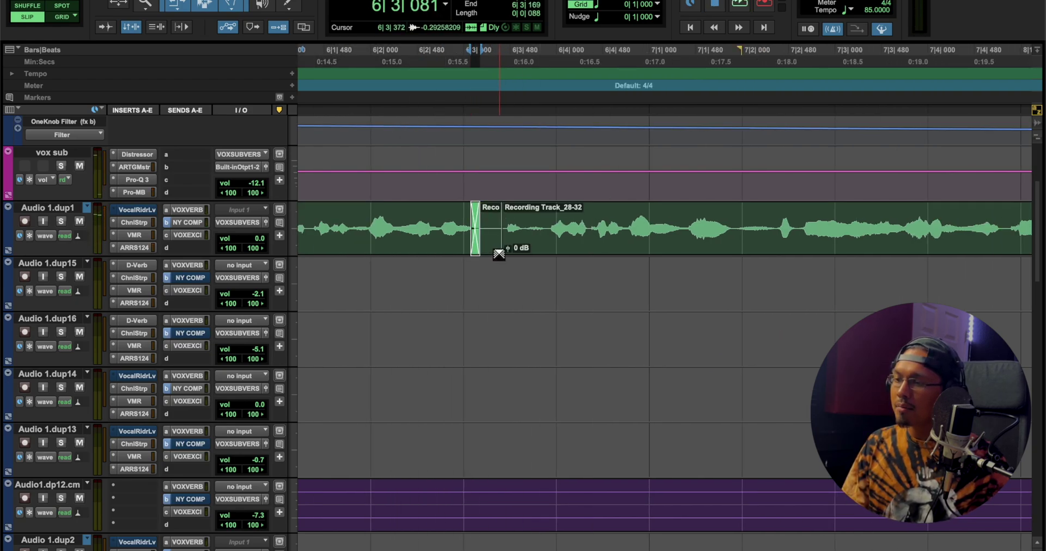
key("super+bracketright")
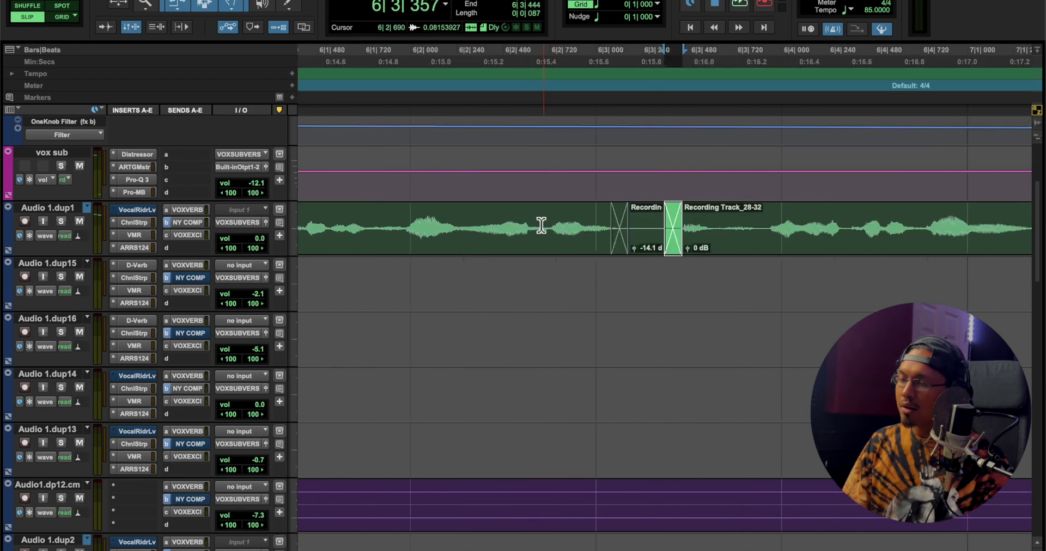
scroll(544, 247, "right", 2)
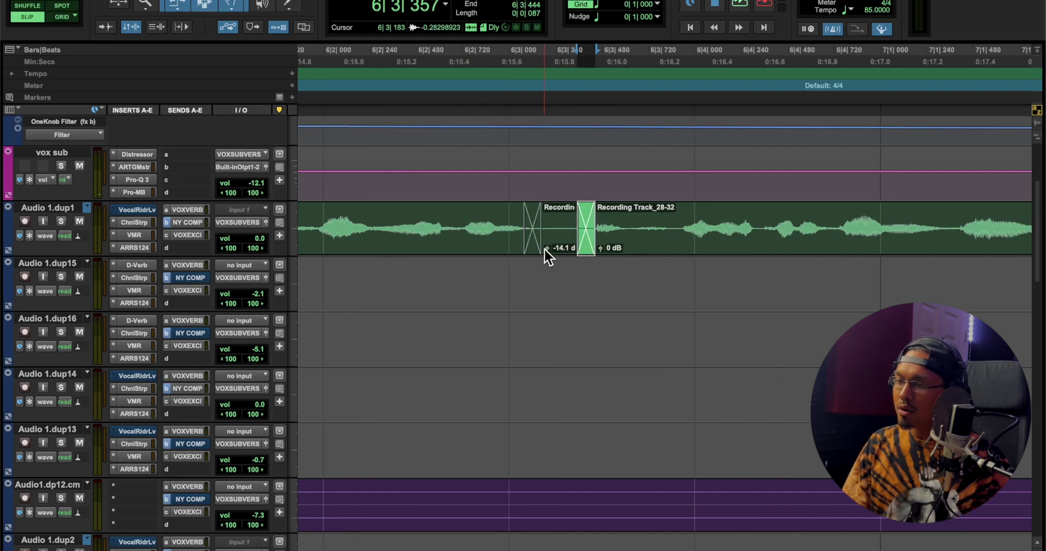
left_click(544, 247)
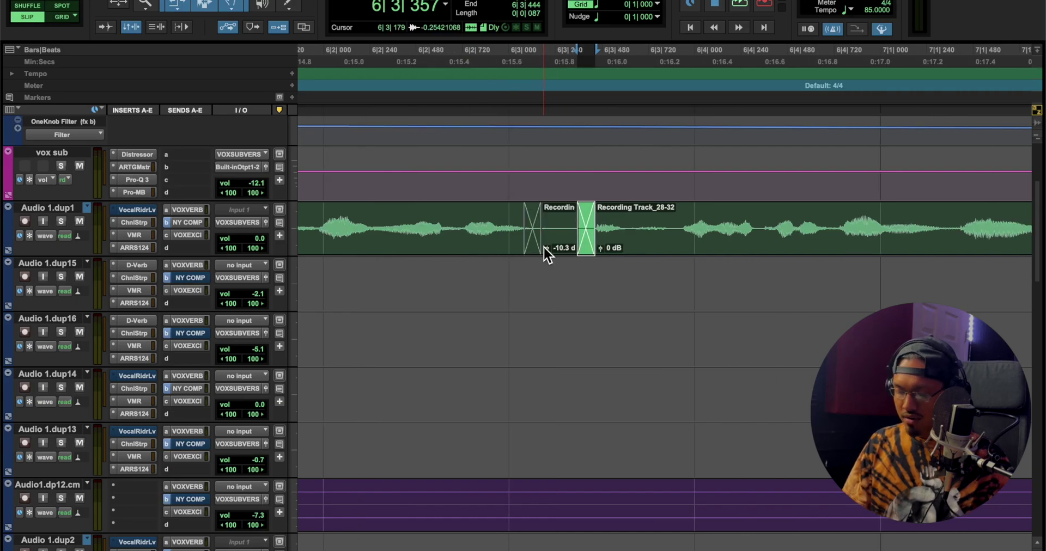
key("super+bracketleft")
left_click(469, 61)
key("space")
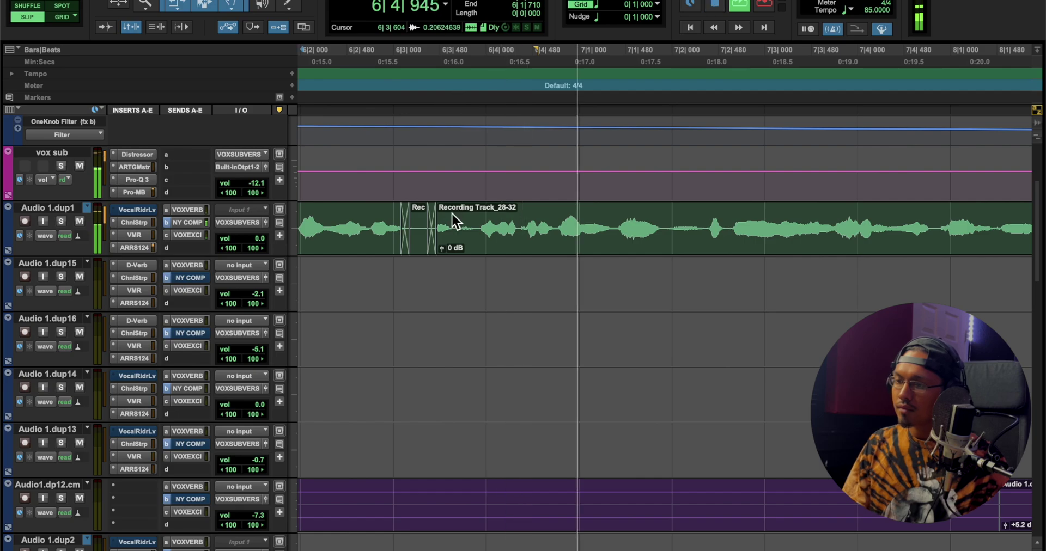
Step: Separate the breath around 6|3|604 and crossfade both its edges, then audition it
key("space")
left_click_drag(450, 212, 476, 207)
key("super+e")
left_click_drag(451, 252, 474, 252)
key("space")
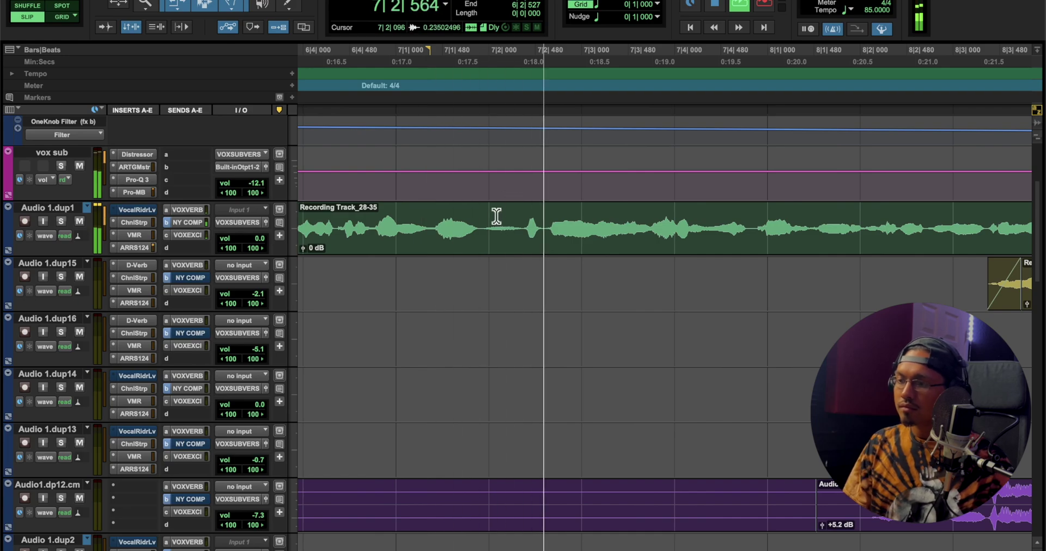
key("space")
Step: Crossfade the breath from 7|1|867 to 7|2|335 and play from 7|1 to check it
left_click_drag(478, 214, 525, 207)
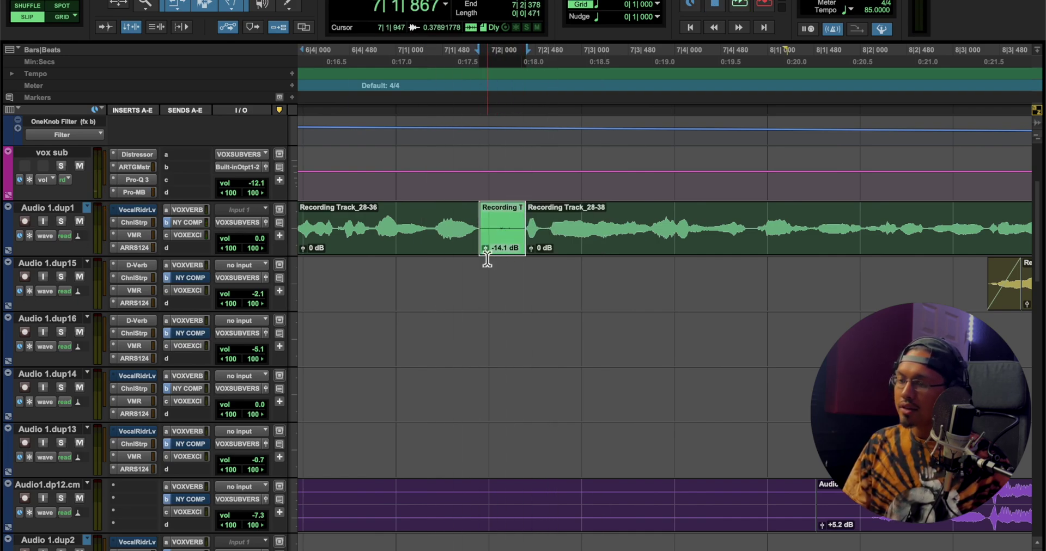
left_click_drag(473, 251, 531, 250)
left_click(398, 215)
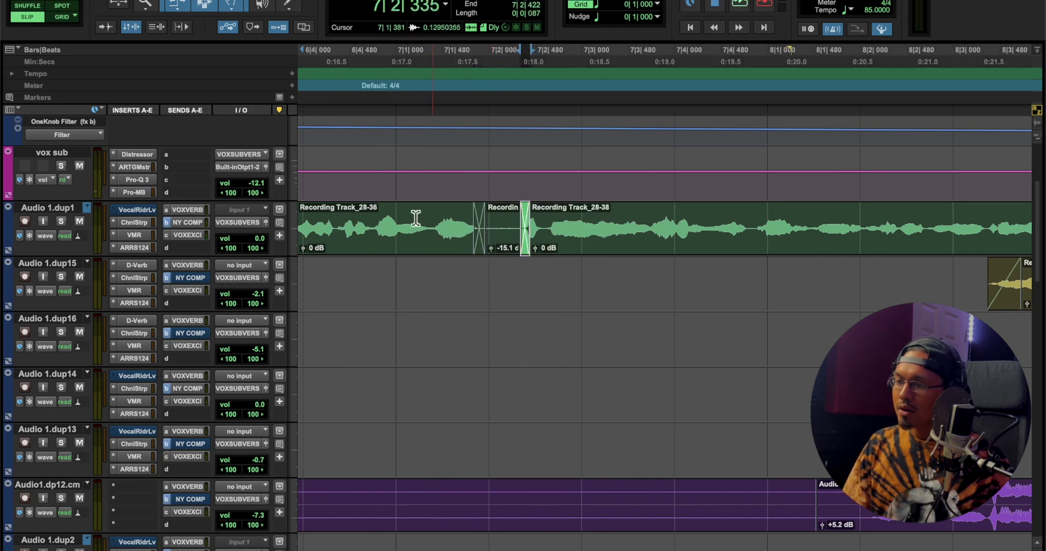
key("space")
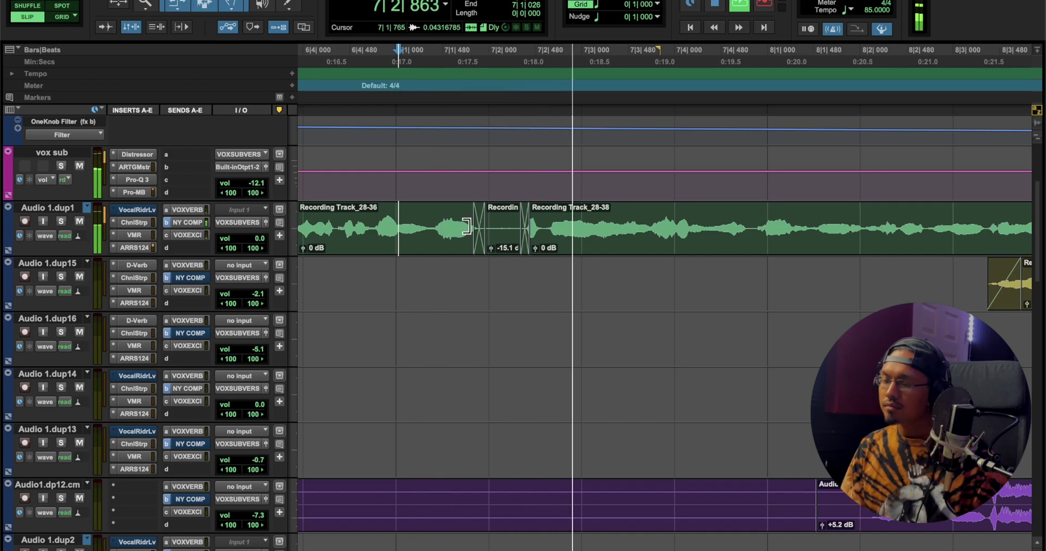
key("r")
key("space")
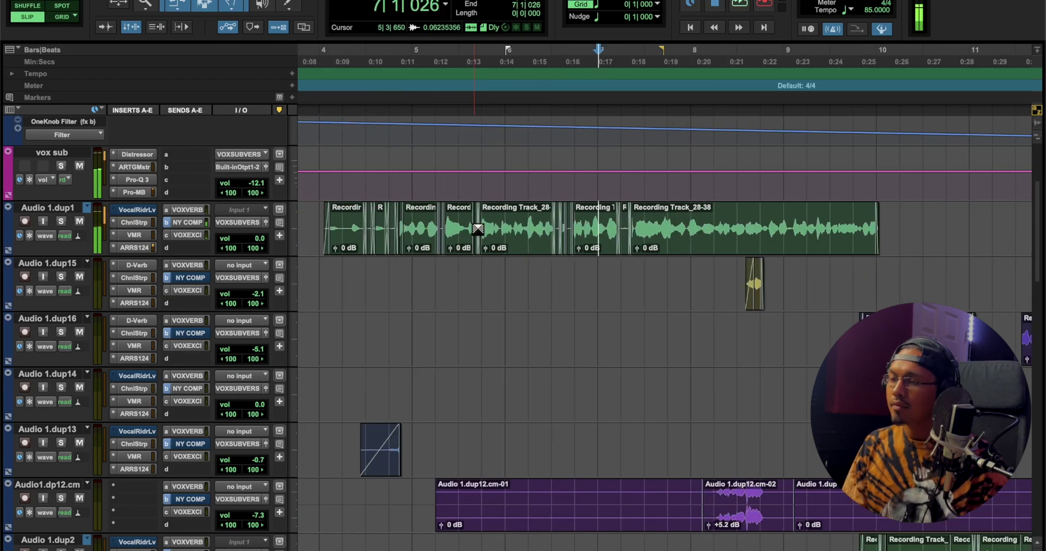
key("t")
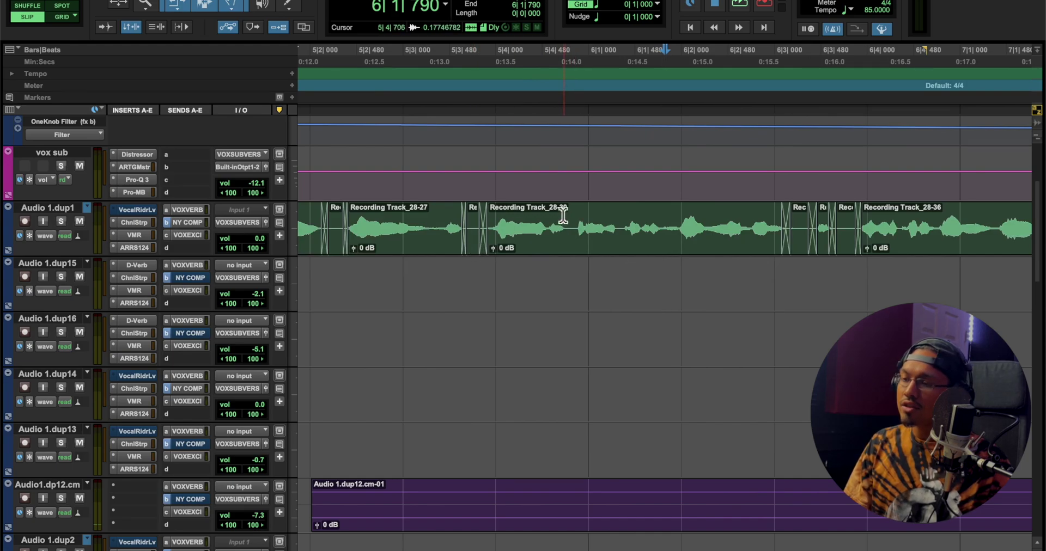
left_click_drag(397, 212, 430, 209)
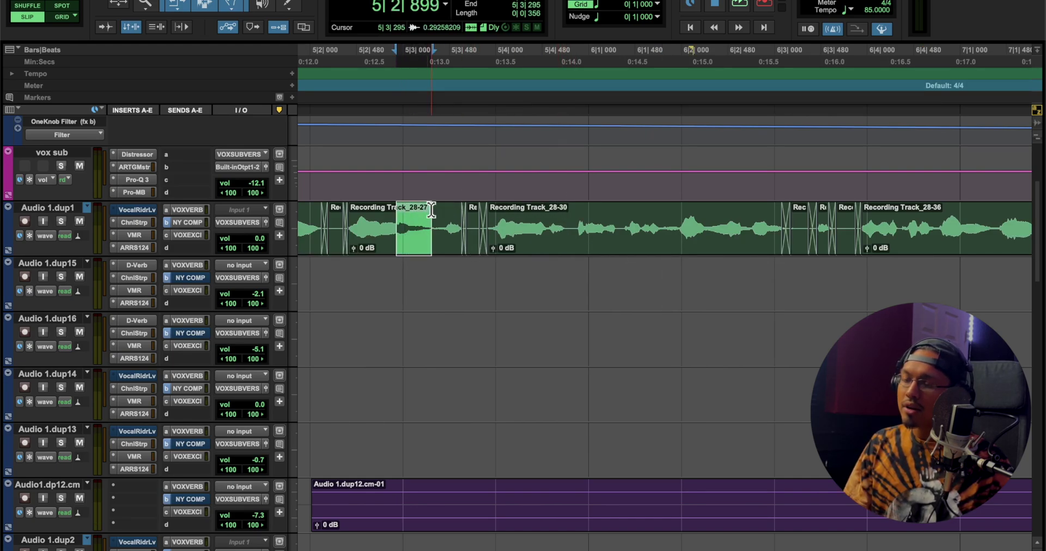
key("b")
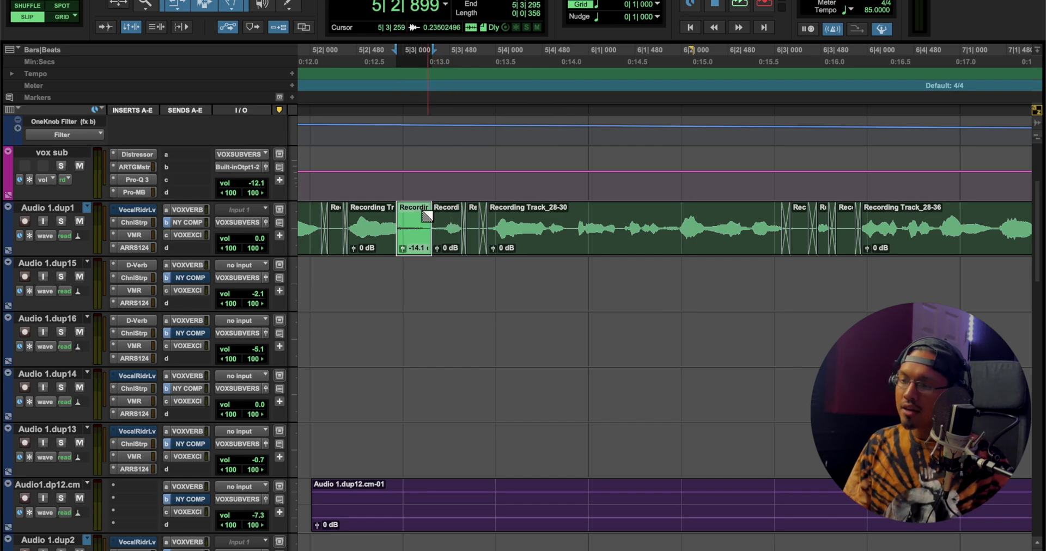
key("t")
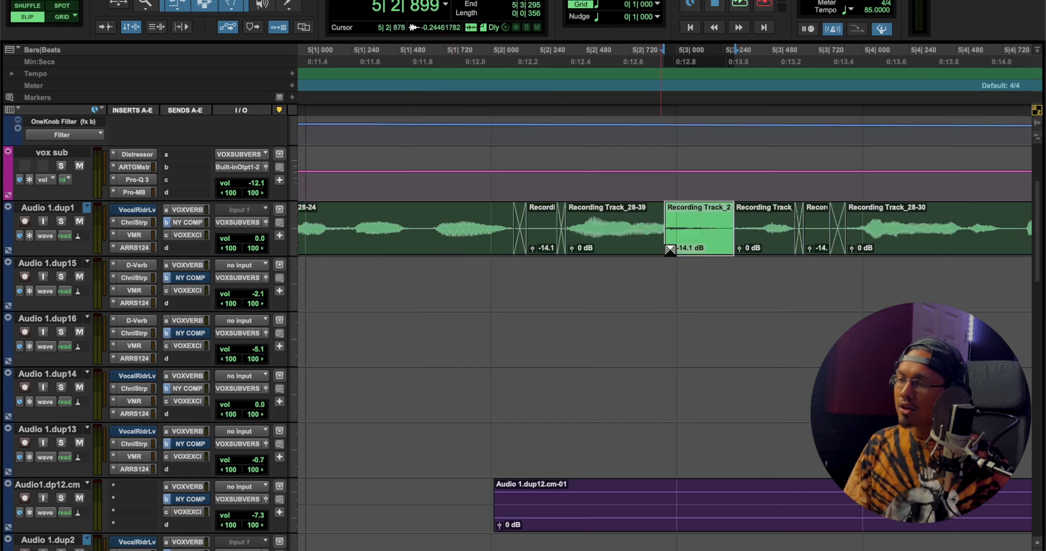
left_click(604, 268)
key("r")
key("ctrl+z")
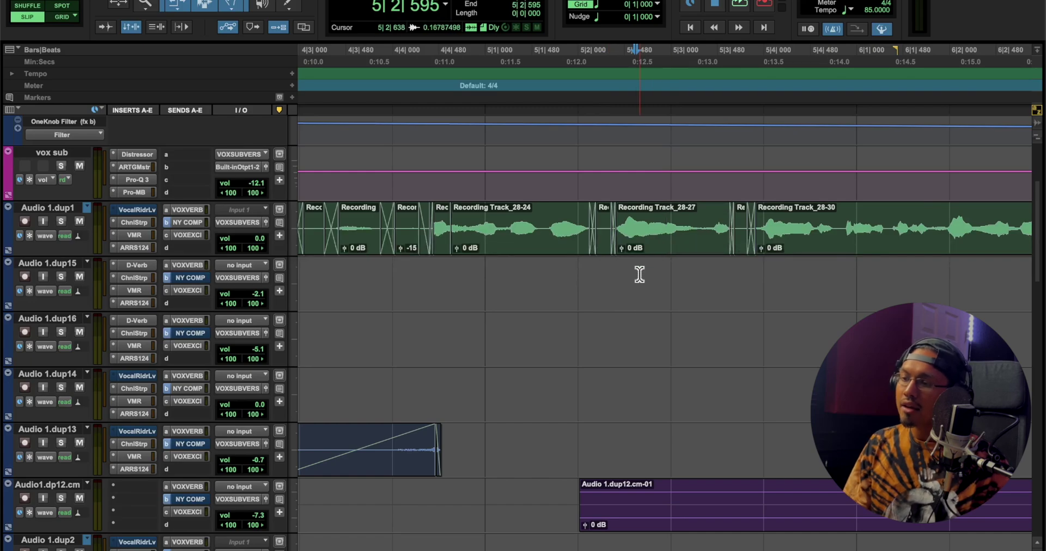